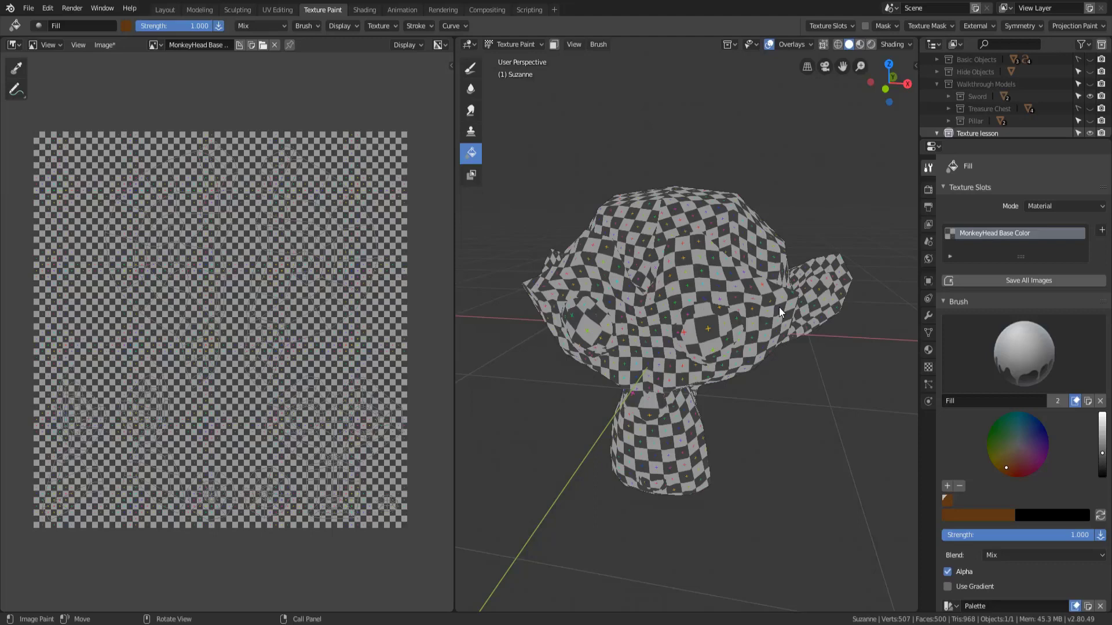
Try filling the whole monkey head with the dark brown brush colour and undo the fill.
mouse_move(680, 255)
middle_down()
mouse_move(607, 262)
mouse_move(690, 310)
mouse_move(697, 251)
middle_up()
click(697, 252)
middle_drag(695, 340, 707, 261)
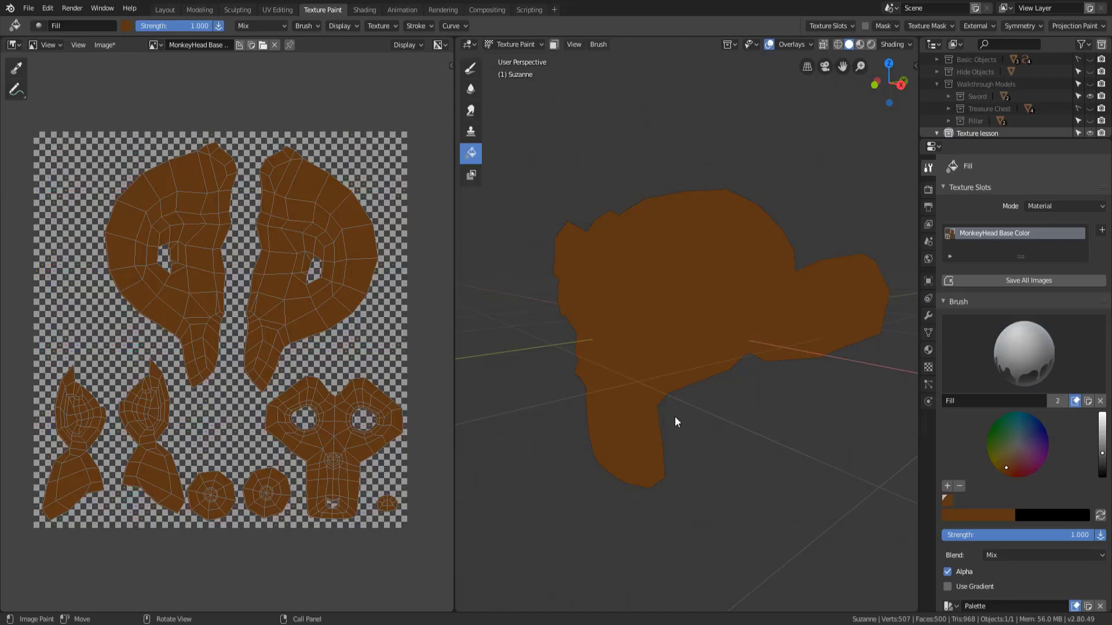
middle_drag(675, 416, 656, 417)
key(ctrl+z)
Switch to Edit Mode and select one back half of the monkey head through its linked faces.
key(Tab)
key(ctrl+Tab)
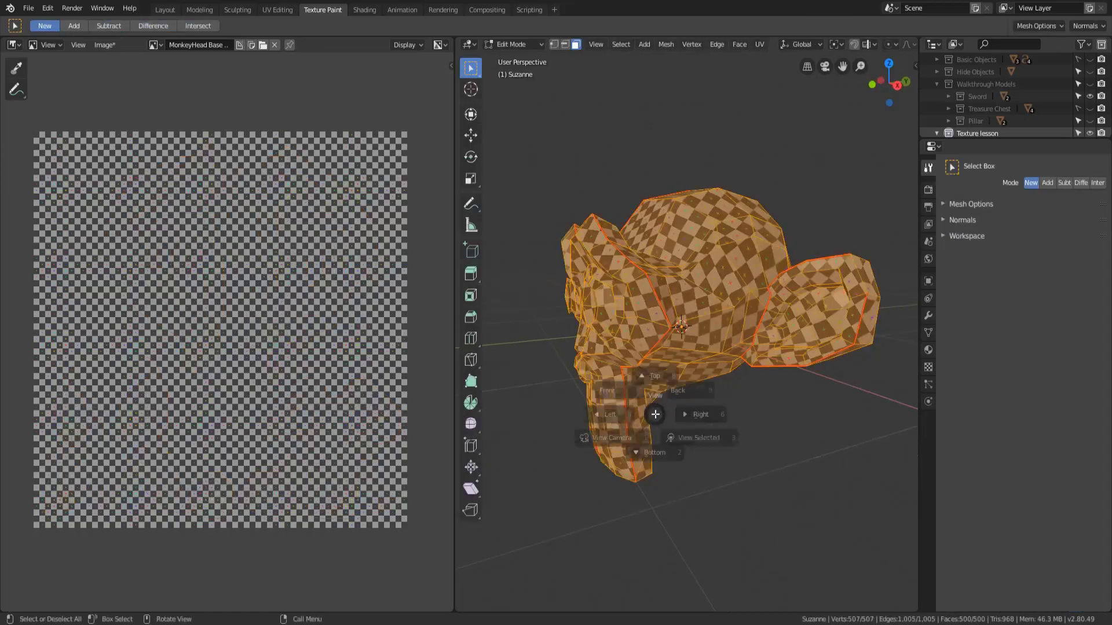
middle_drag(728, 284, 736, 283)
middle_drag(735, 283, 745, 280)
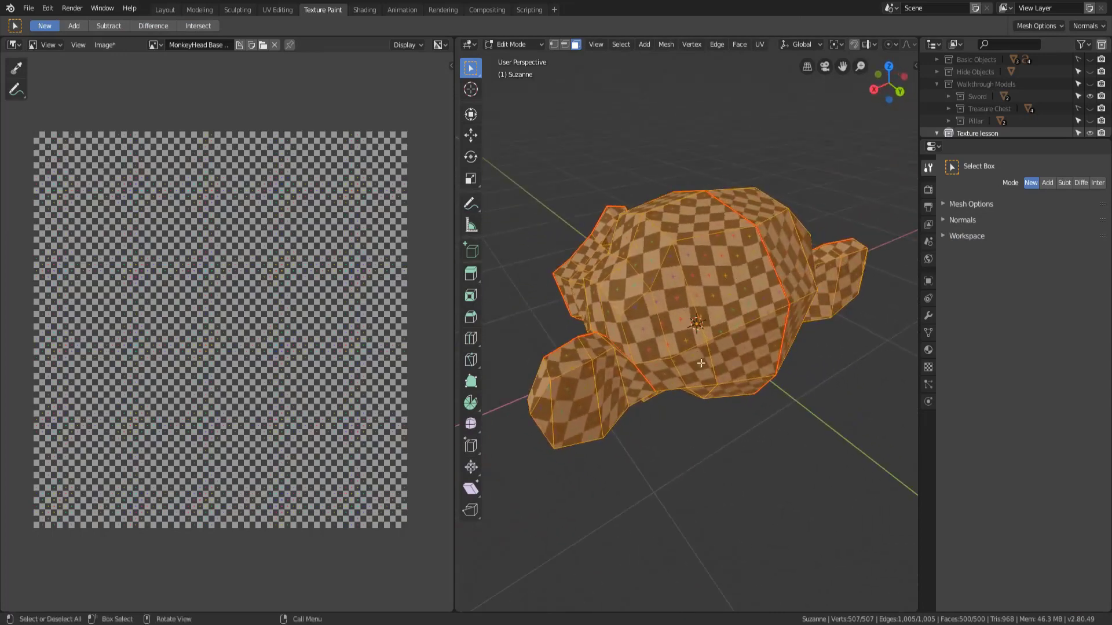
click(725, 301)
middle_drag(728, 335, 757, 352)
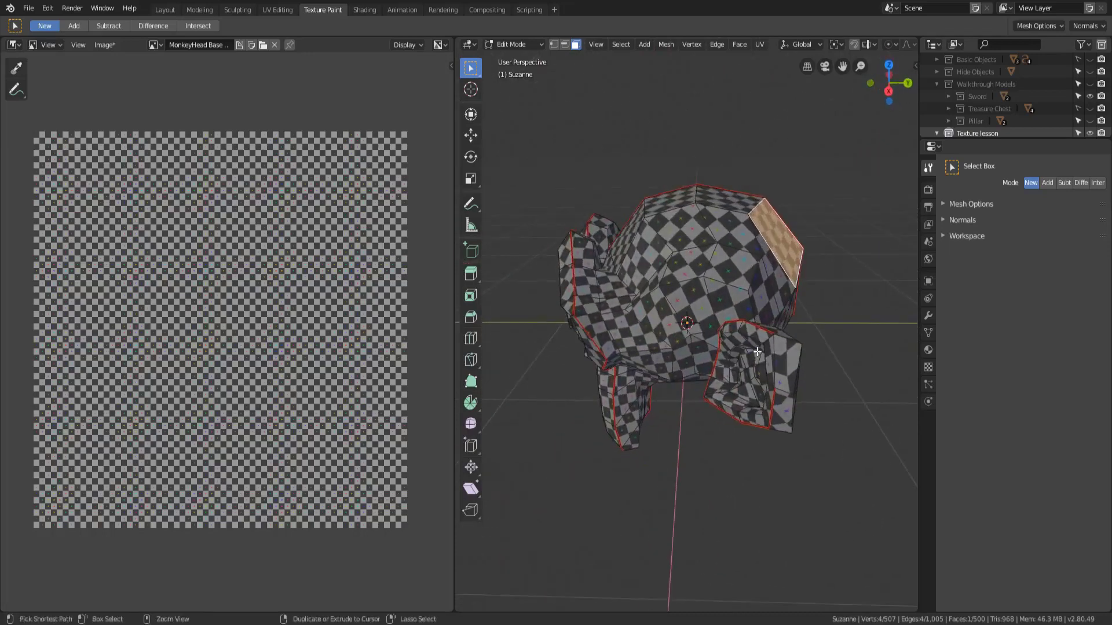
key(ctrl+l)
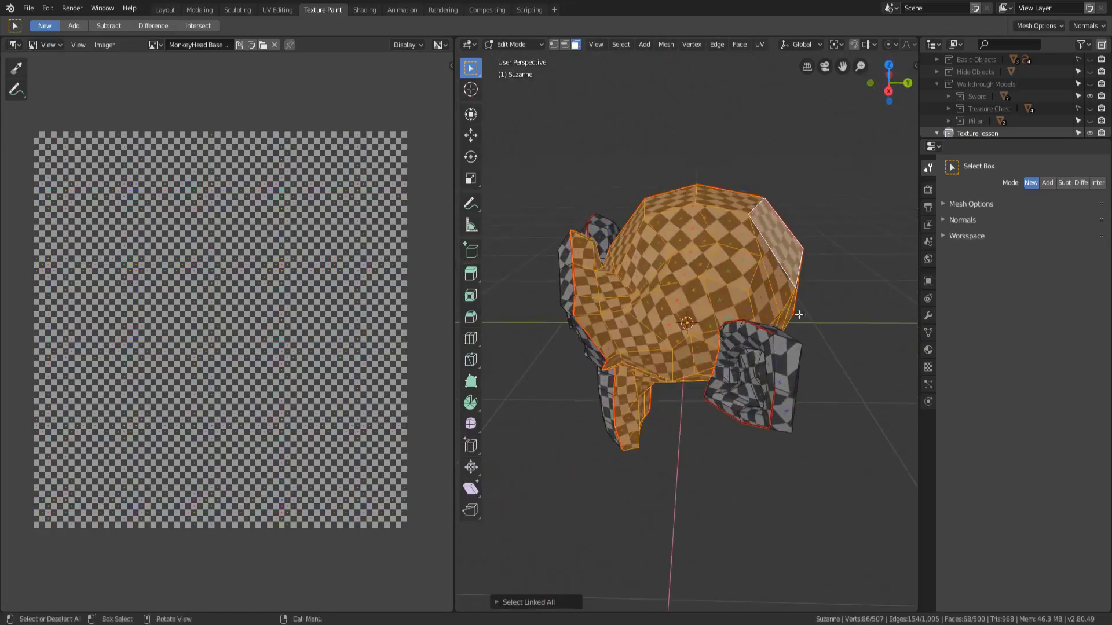
middle_drag(799, 314, 725, 244)
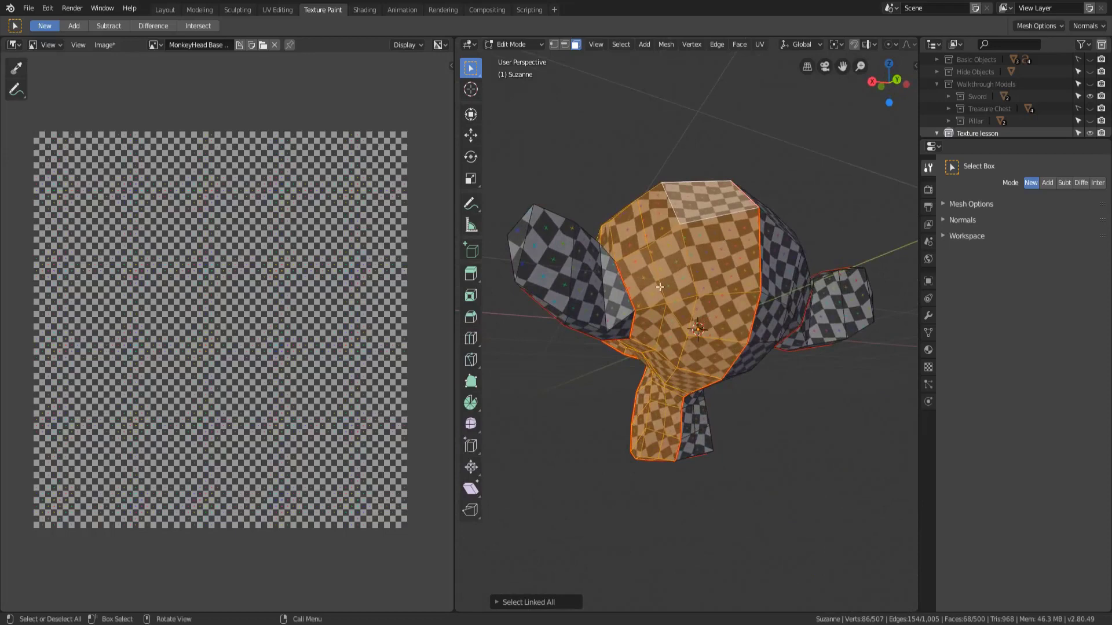
middle_drag(673, 353, 708, 356)
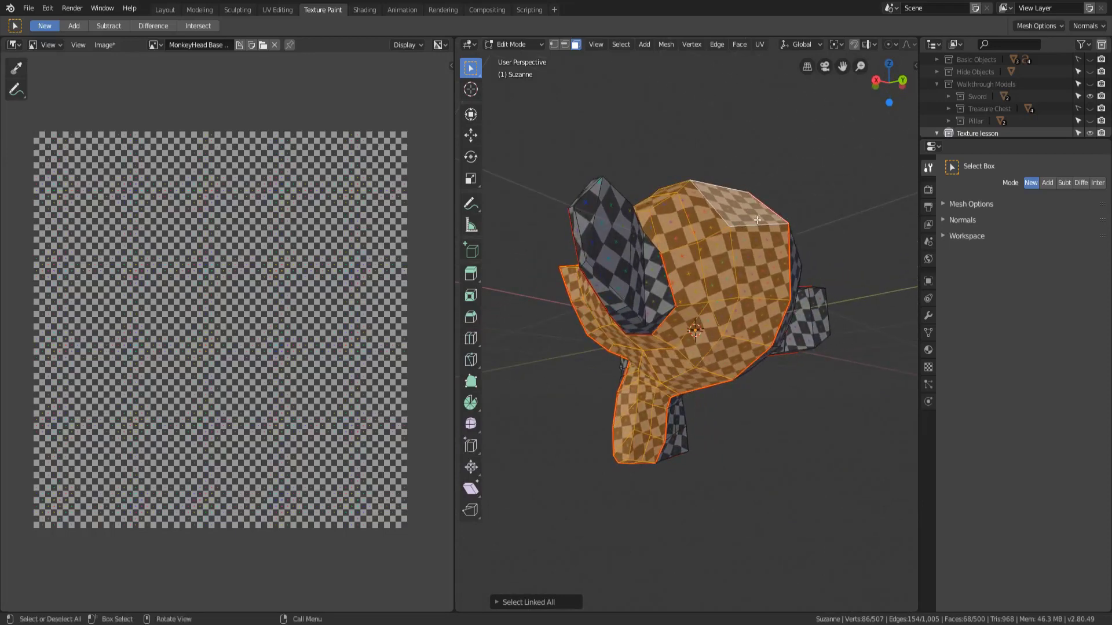
Select both halves of the back of the head by extending one face on each half to its linked faces.
middle_drag(757, 221, 695, 263)
click(693, 263)
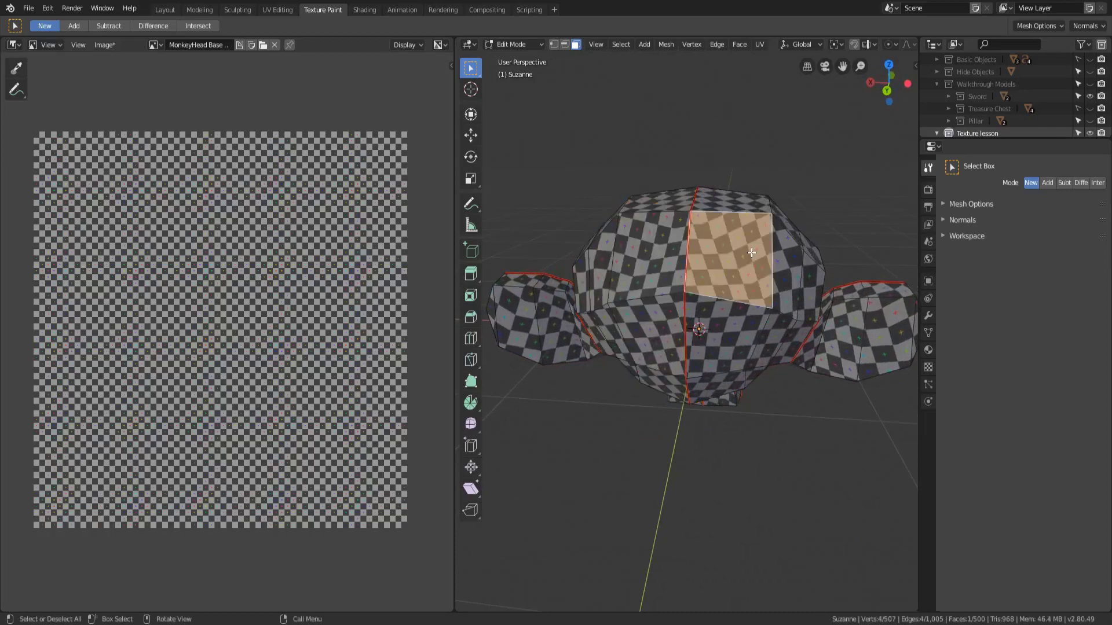
shift+click(672, 255)
key(ctrl+l)
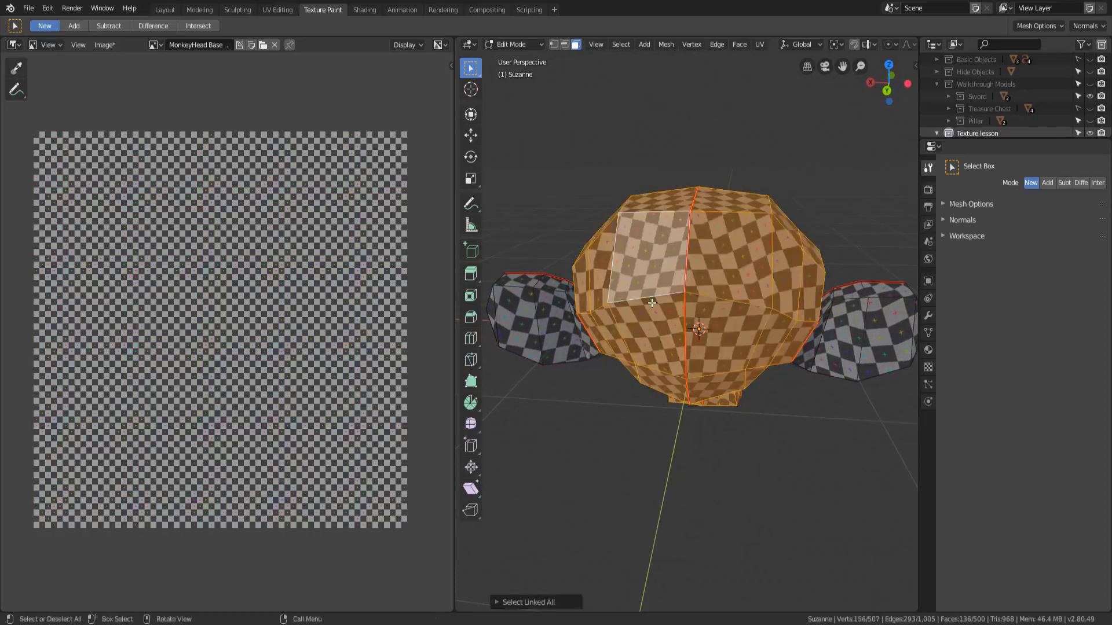
Add the back faces of the first ear to the head selection, leaving the inner ear unselected.
middle_drag(679, 318, 709, 265)
middle_drag(662, 362, 732, 356)
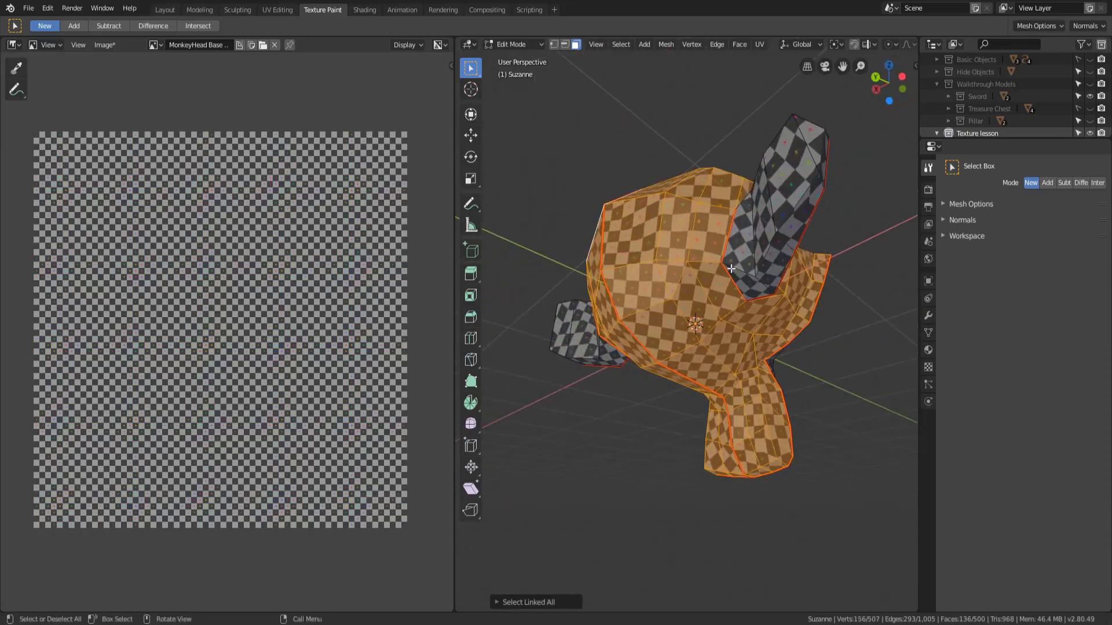
middle_drag(745, 299, 730, 387)
shift+click(721, 394)
shift+click(746, 371)
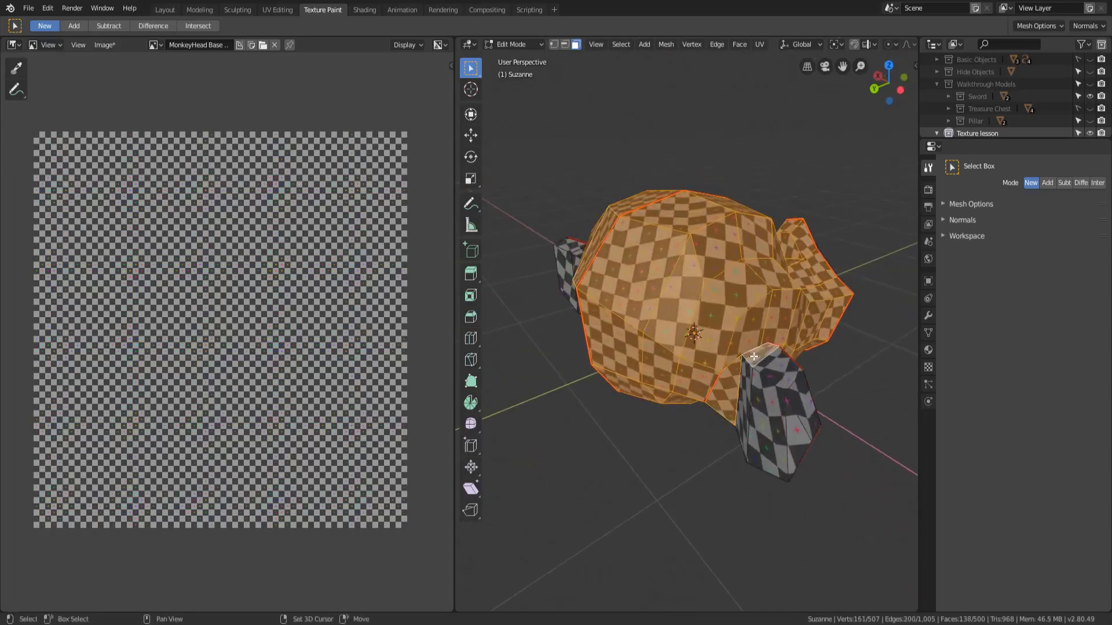
shift+click(748, 382)
shift+click(764, 367)
shift+click(776, 411)
shift+click(798, 436)
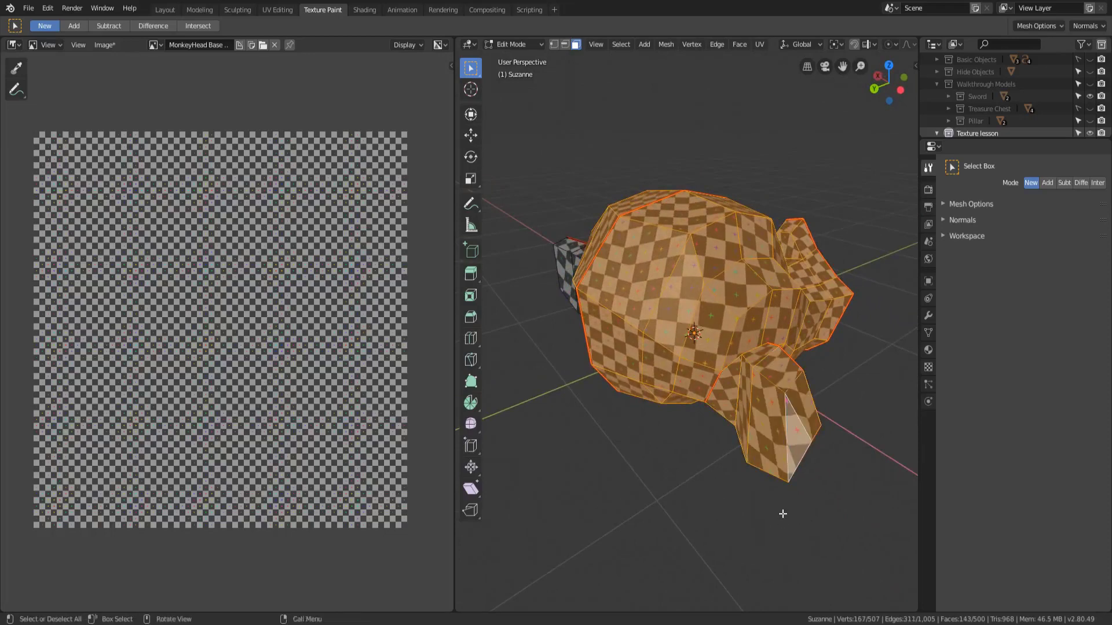
middle_drag(798, 436, 804, 391)
shift+click(765, 280)
shift+click(789, 265)
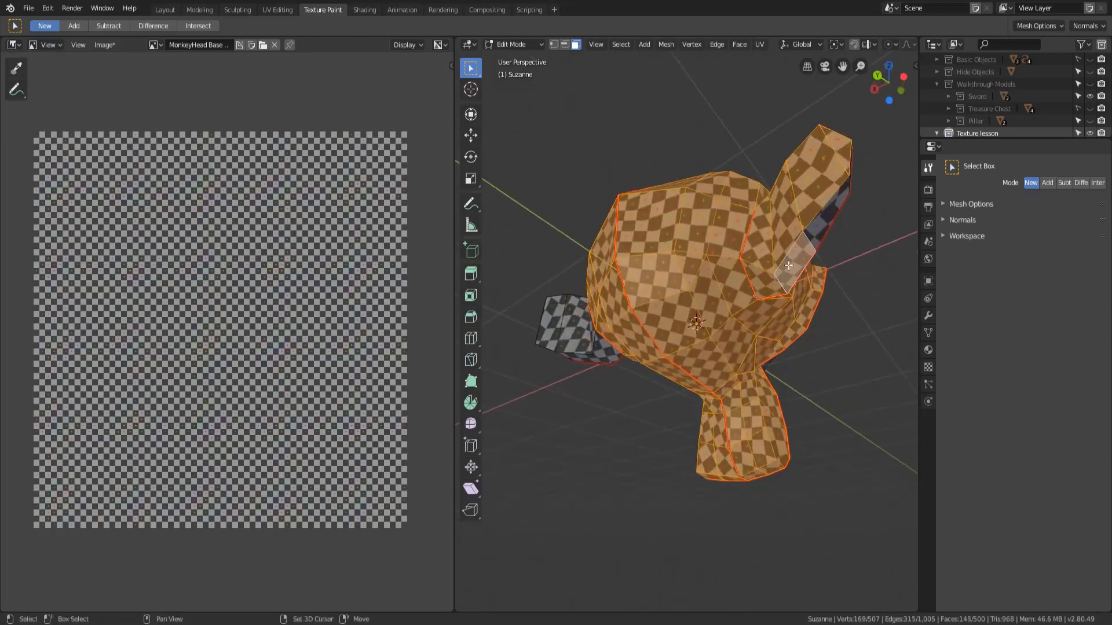
shift+click(819, 219)
middle_drag(819, 219, 641, 248)
shift+click(641, 247)
Add the back faces of the opposite ear to the selection, plus the missed face where the first ear meets the head.
middle_drag(603, 392, 636, 320)
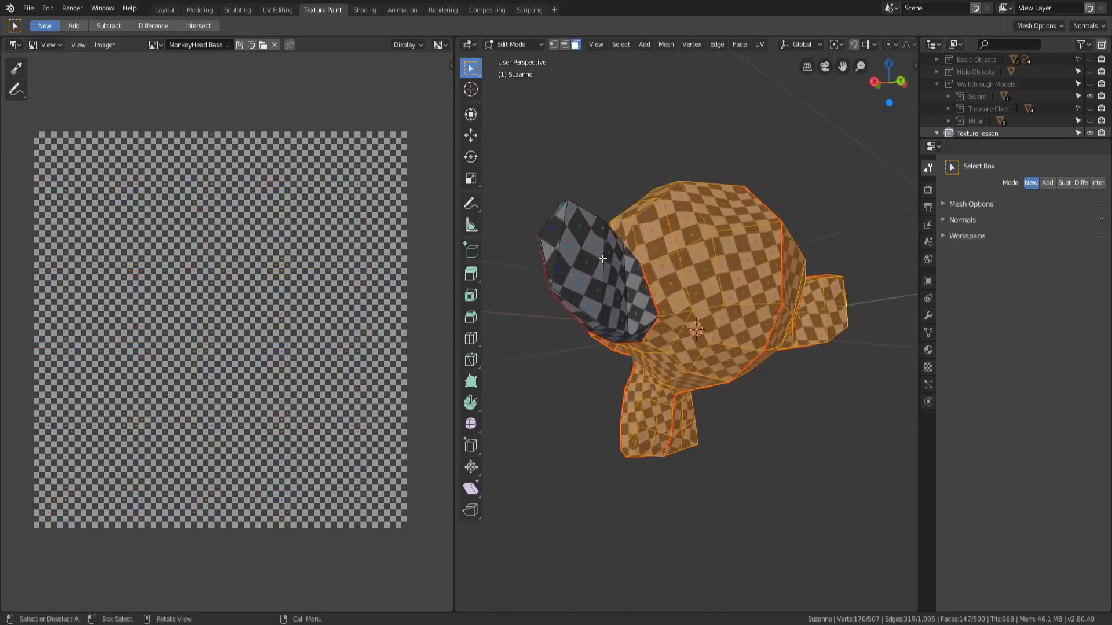
shift+click(636, 320)
shift+click(622, 336)
shift+click(602, 327)
shift+click(596, 278)
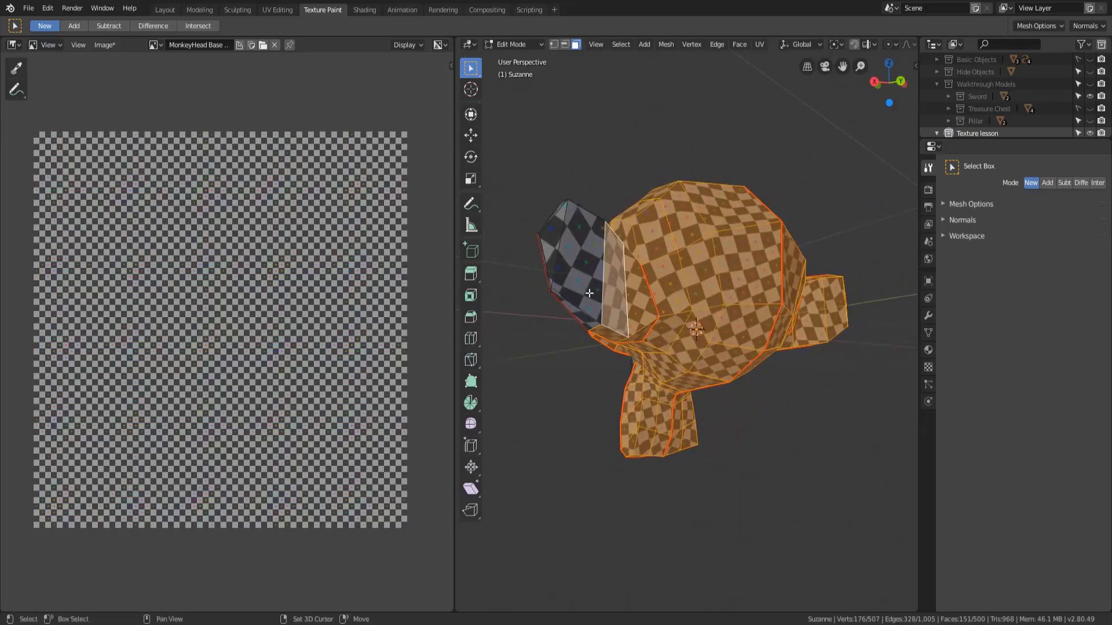
shift+click(557, 246)
middle_drag(557, 246, 666, 371)
shift+click(671, 365)
shift+click(669, 406)
shift+click(666, 440)
shift+click(672, 452)
middle_drag(672, 452, 582, 353)
shift+click(582, 353)
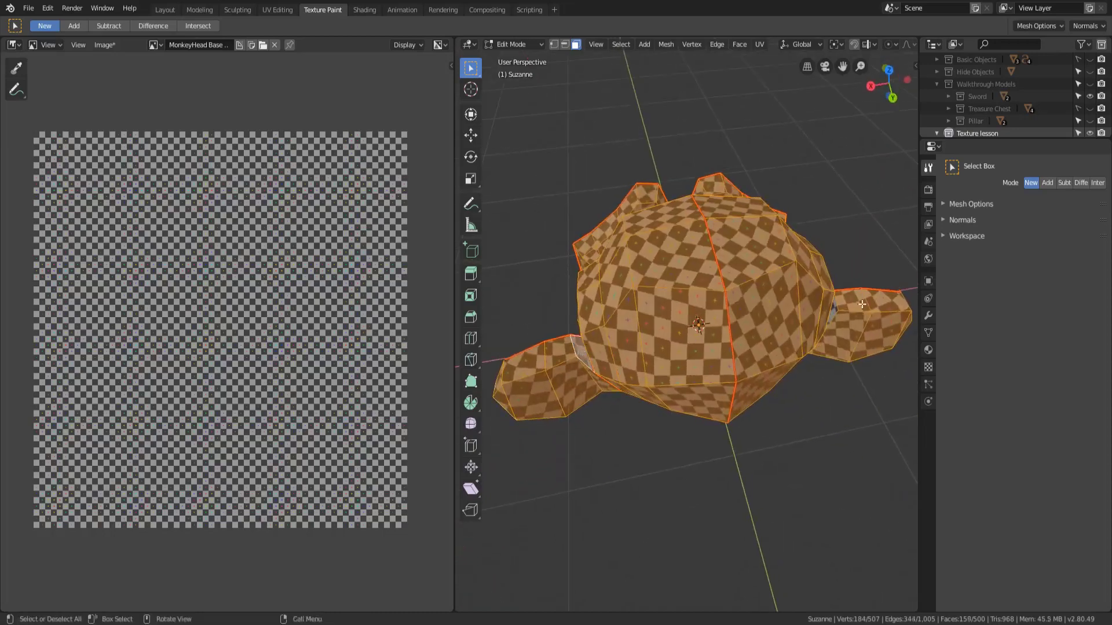
shift+click(832, 310)
mouse_move(840, 406)
middle_down()
mouse_move(817, 358)
mouse_move(745, 355)
middle_up()
Return to Texture Paint mode and enable face selection masking for painting.
key(Tab)
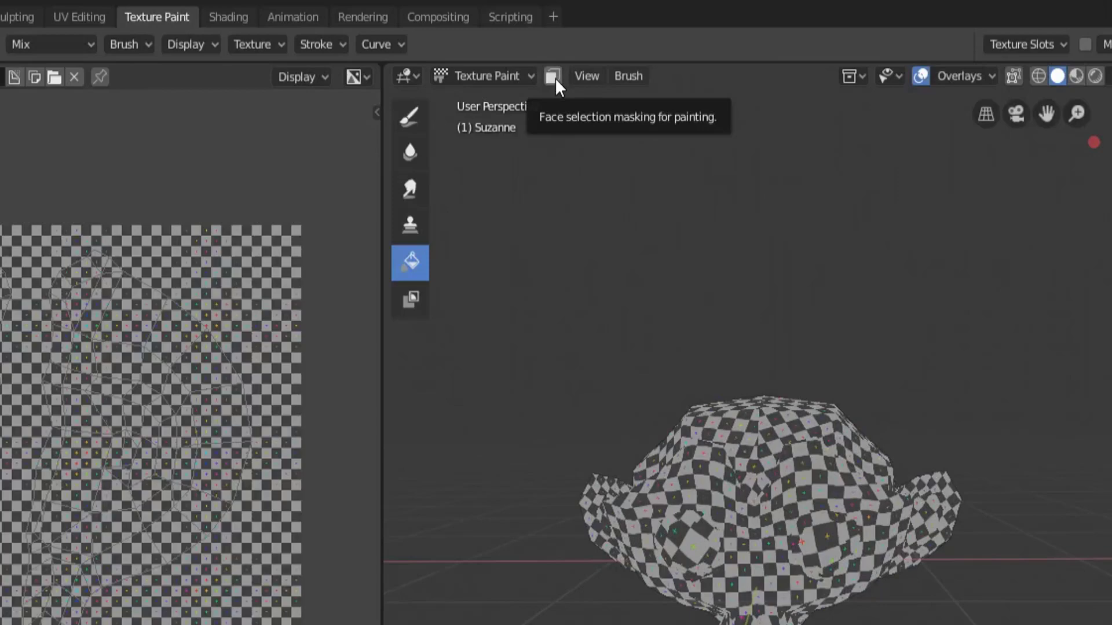
click(553, 77)
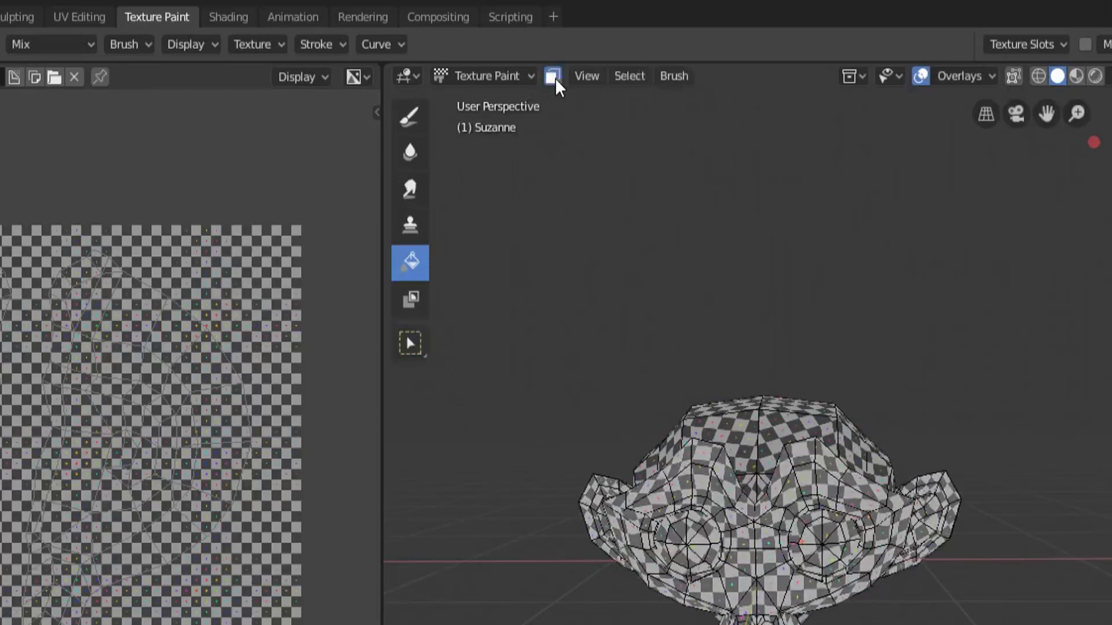
middle_drag(653, 269, 704, 445)
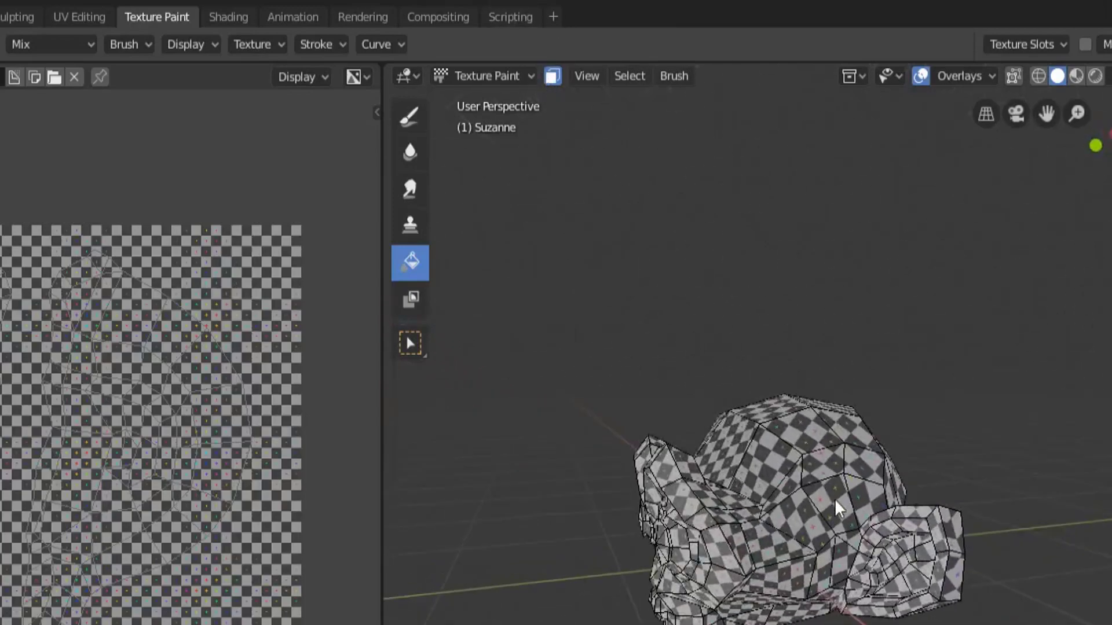
Fill the masked back of the head and backs of the ears with dark brown.
middle_drag(835, 499, 770, 533)
scroll(770, 534, up, 2)
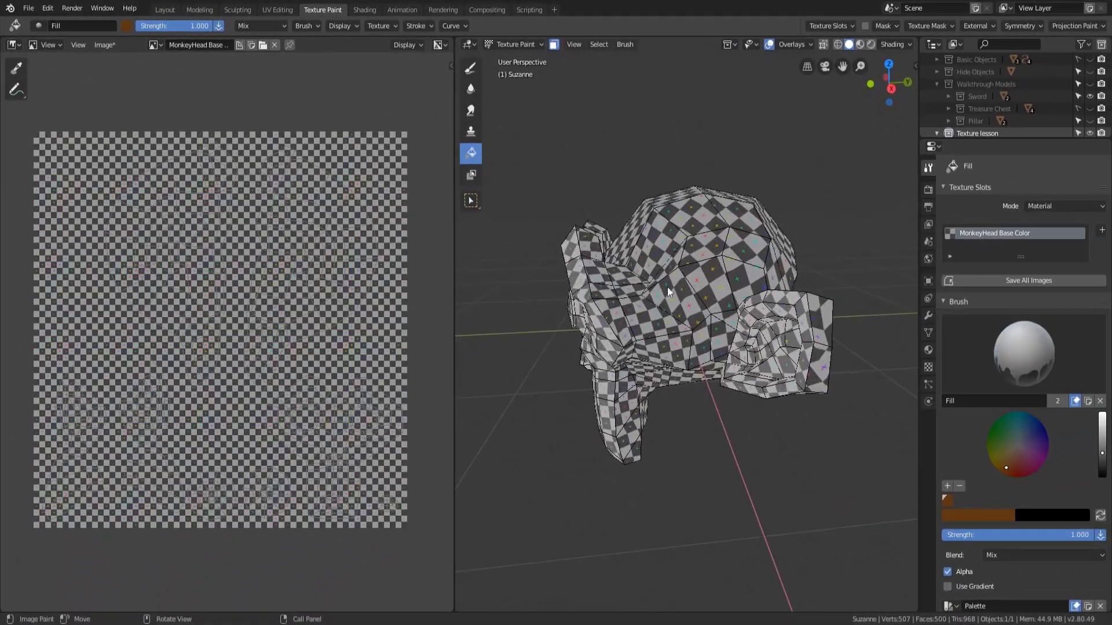
click(669, 285)
middle_drag(677, 277, 648, 347)
middle_drag(726, 450, 634, 182)
In Edit Mode, select the monkey's front face area through its linked faces, without the eyes and ears.
key(Tab)
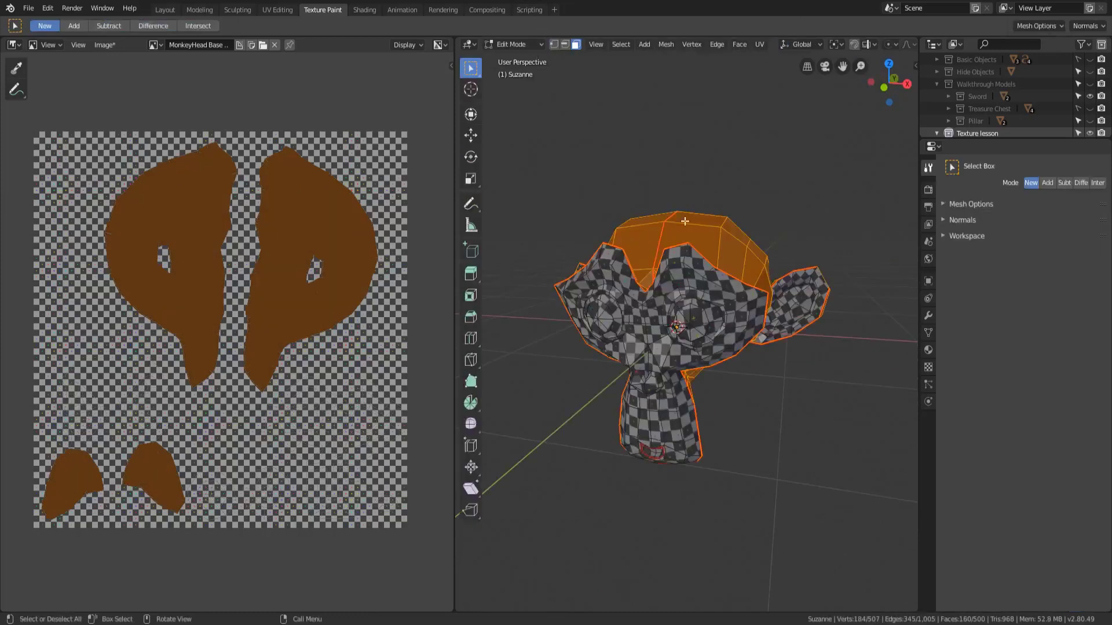
click(689, 260)
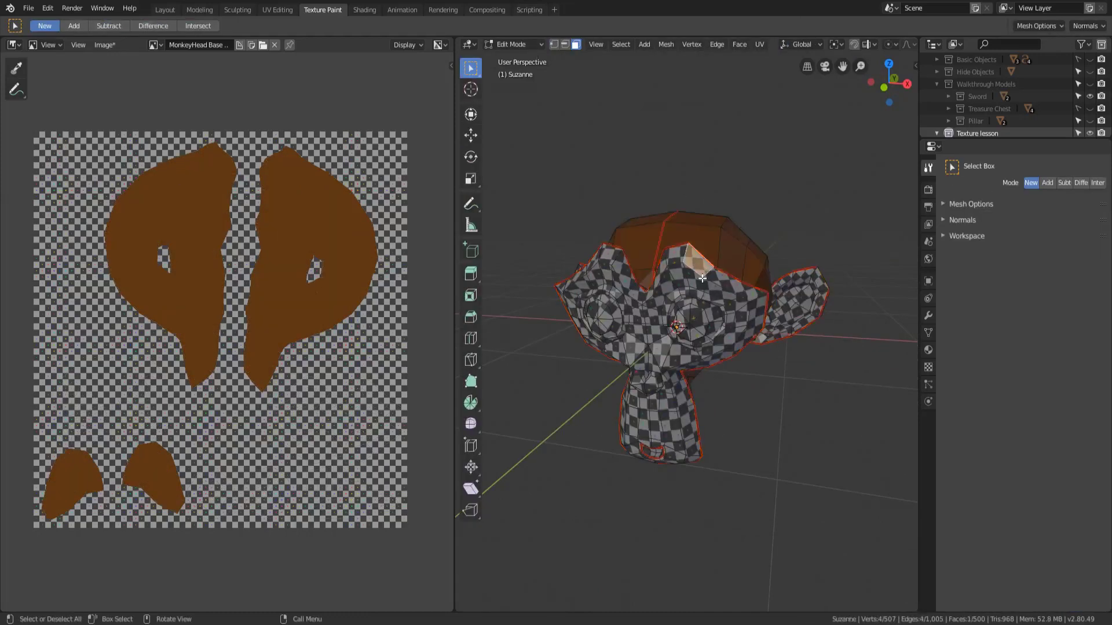
key(ctrl+l)
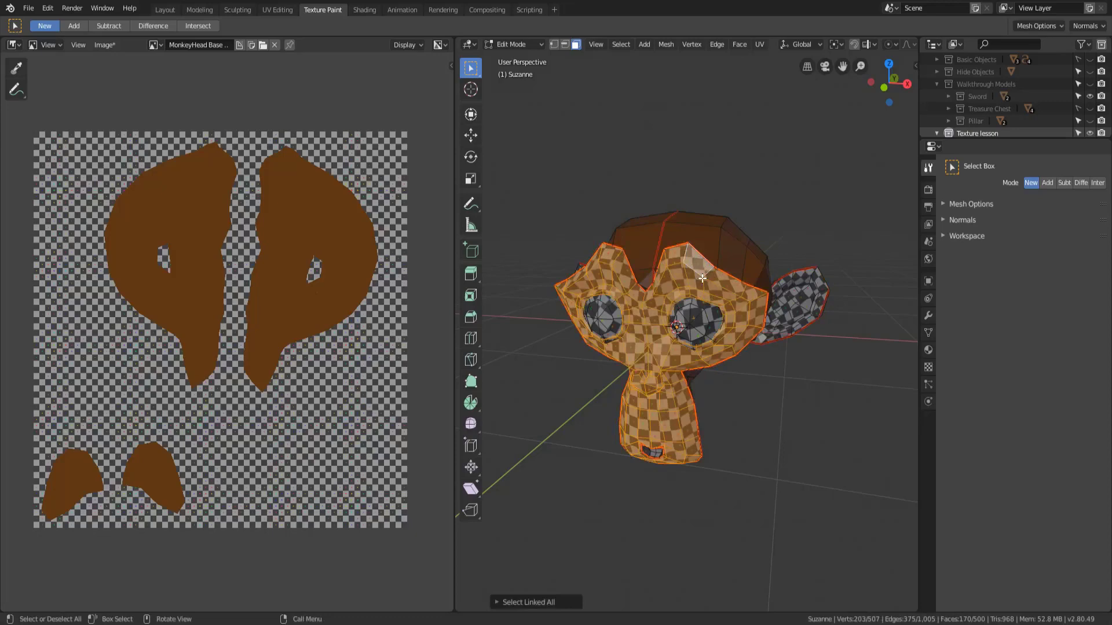
mouse_move(733, 322)
middle_down()
mouse_move(647, 314)
mouse_move(730, 322)
middle_up()
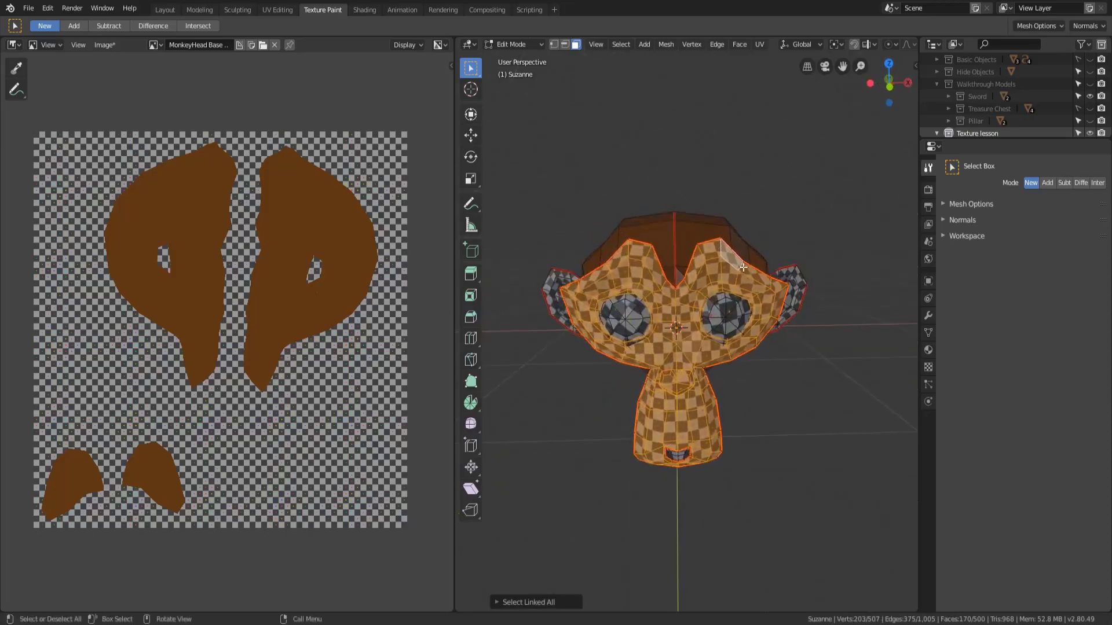
Fill the selected face area in Texture Paint mode with a lighter tan colour that is also added to the palette.
key(Tab)
drag(1102, 453, 1102, 434)
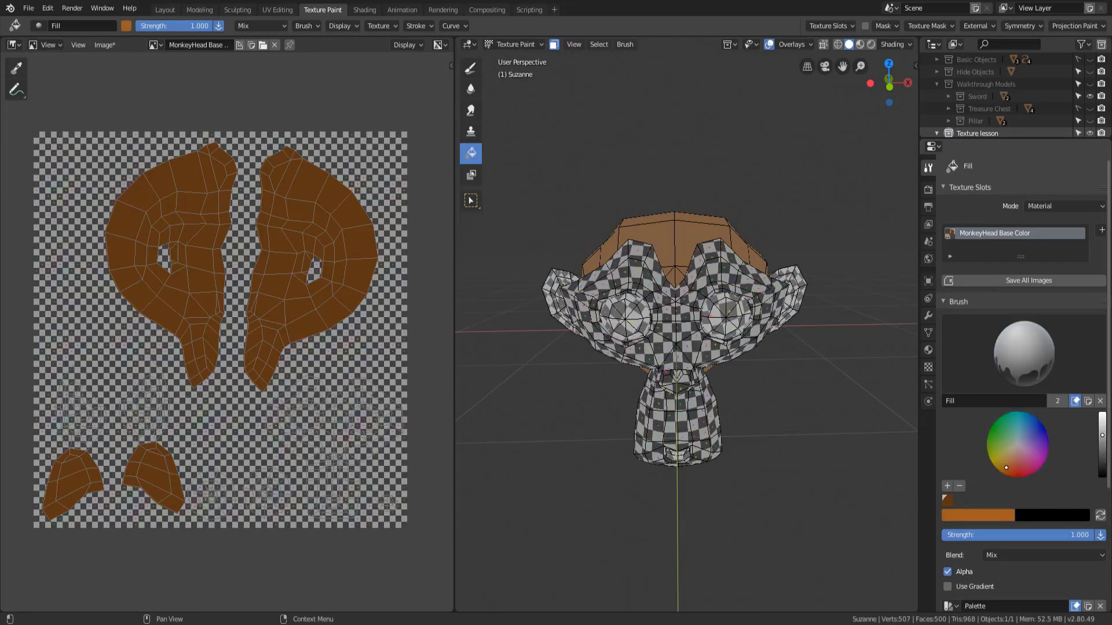
drag(1012, 463, 1009, 457)
click(947, 486)
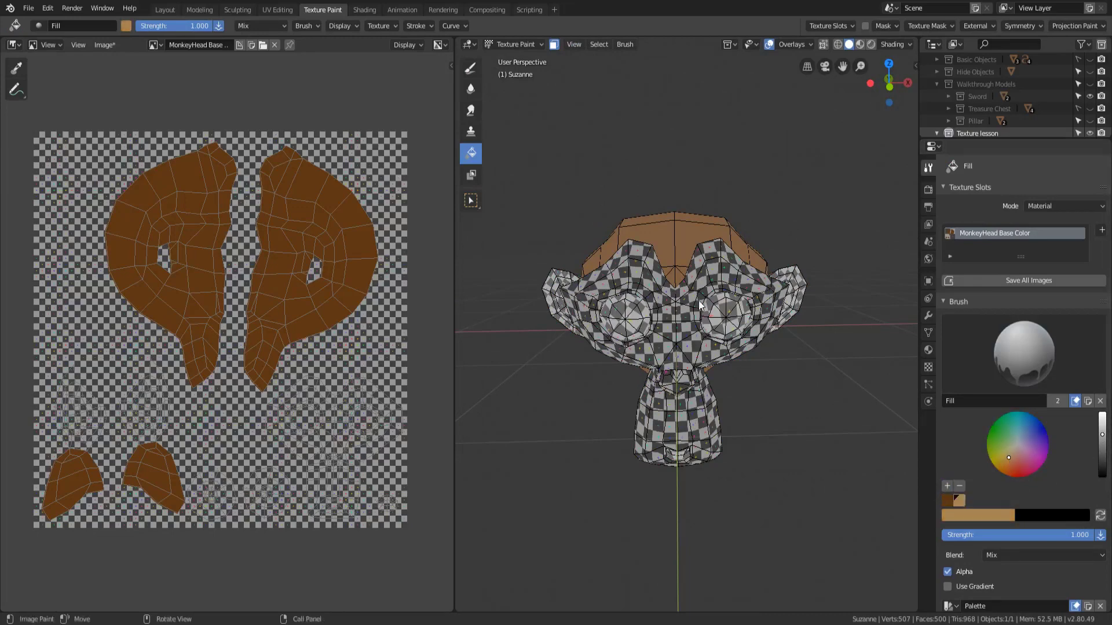
click(680, 306)
middle_drag(688, 339, 738, 374)
Switch to Object Mode and examine the filled colours and the borders between the brown and tan areas from several sides.
click(515, 44)
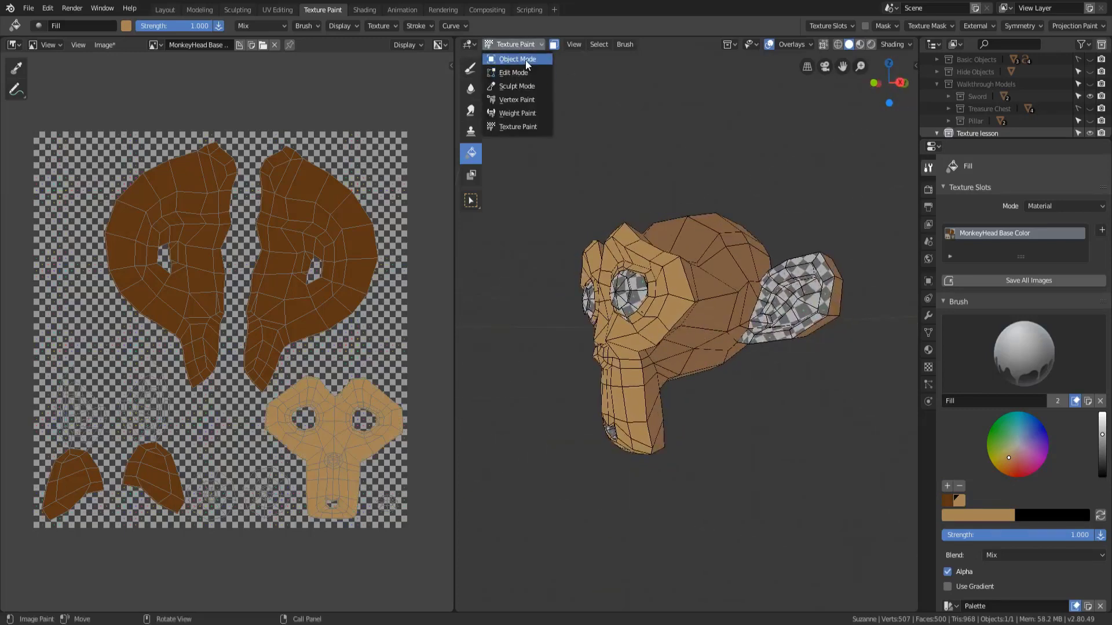
click(526, 61)
middle_drag(666, 278, 737, 343)
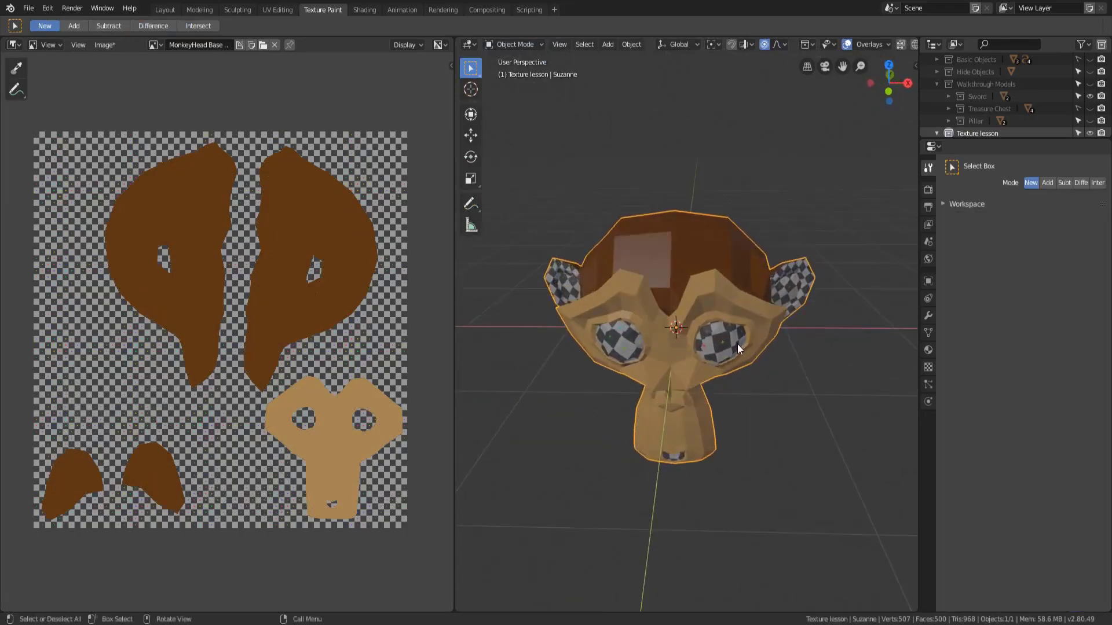
middle_drag(562, 296, 603, 256)
scroll(640, 337, up, 5)
scroll(695, 458, down, 4)
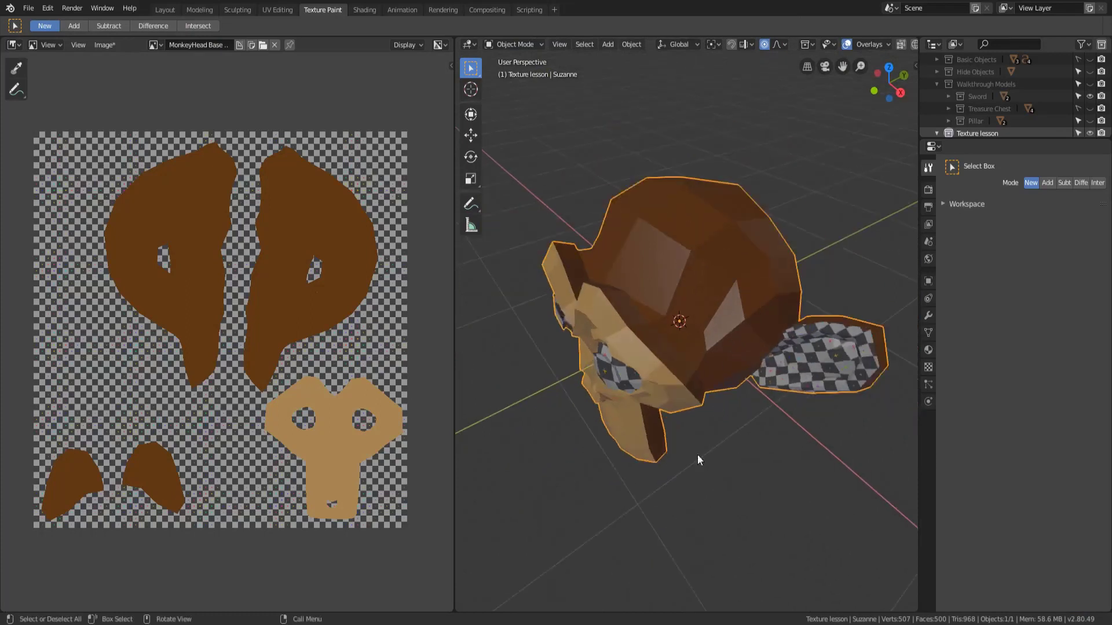
middle_drag(695, 458, 611, 322)
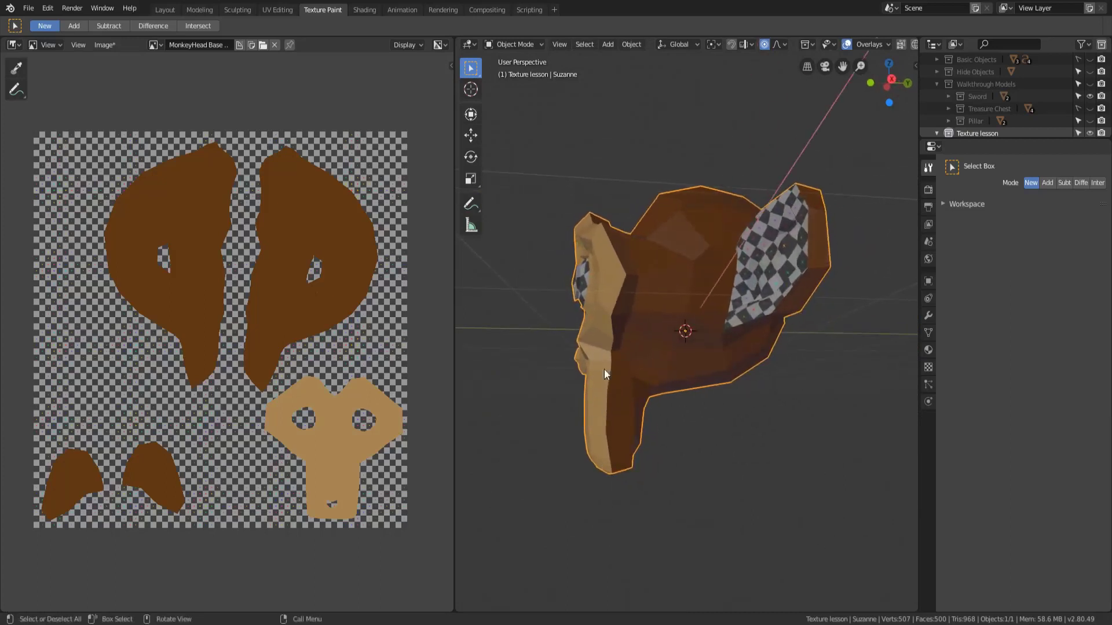
middle_drag(607, 515, 600, 423)
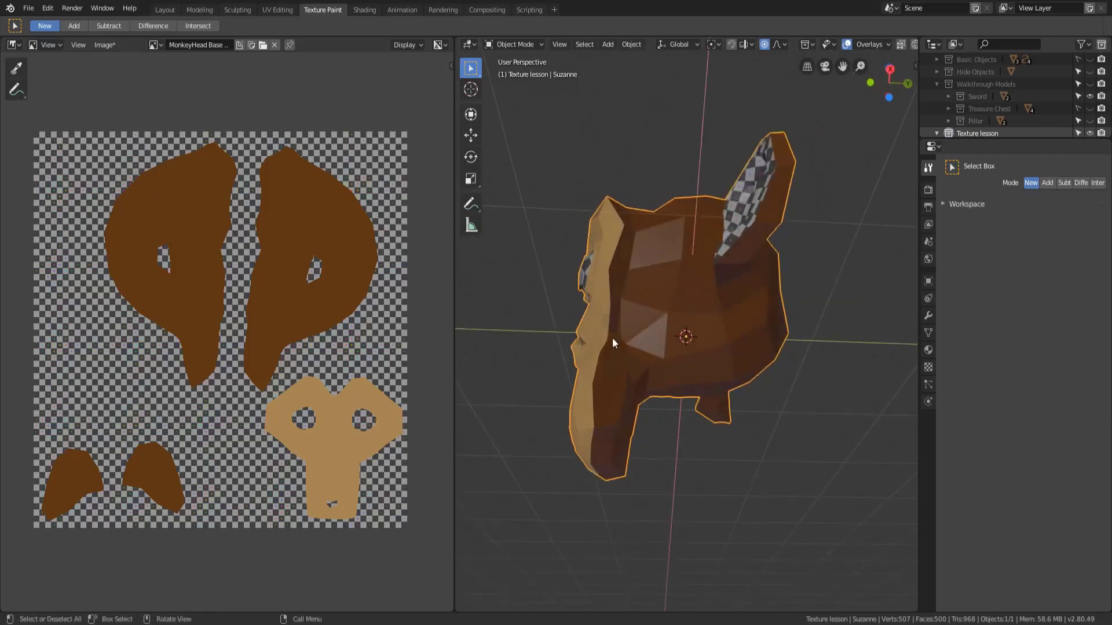
Return to Texture Paint mode with the Smear tool active and face selection masking turned off.
click(532, 42)
click(521, 126)
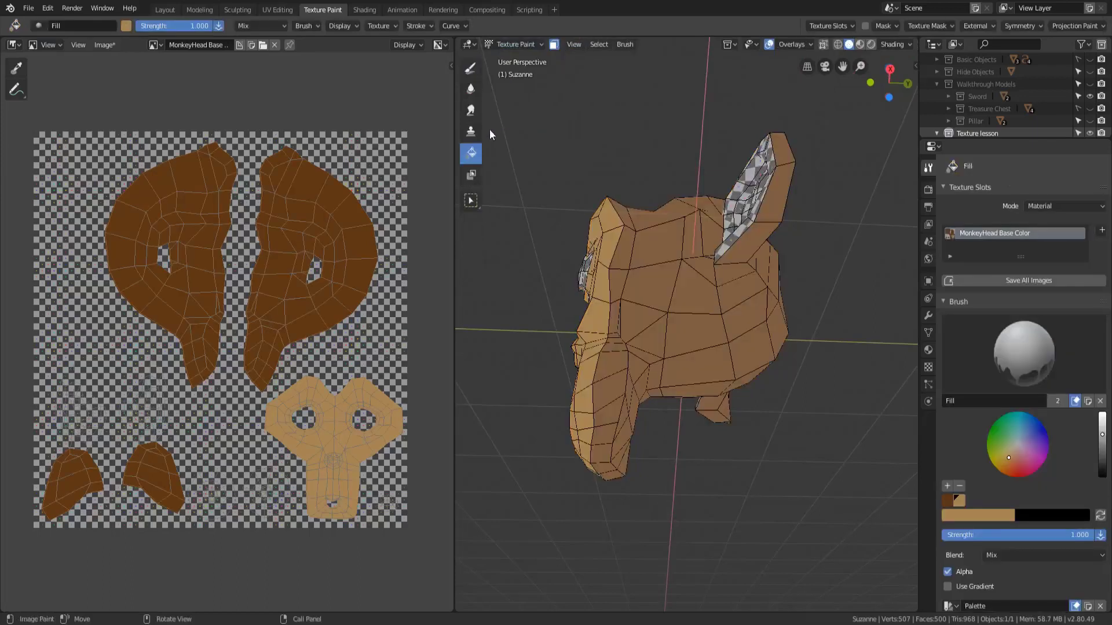
click(471, 111)
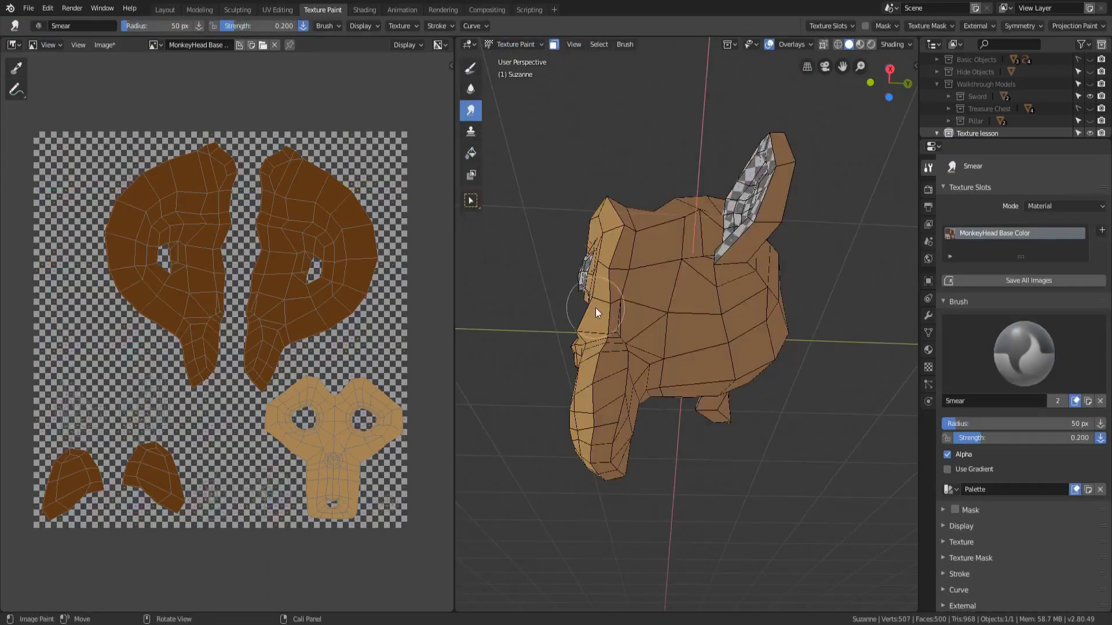
click(550, 48)
Smear the border between the tan face and the brown head along the side of the face and jaw.
scroll(604, 294, up, 5)
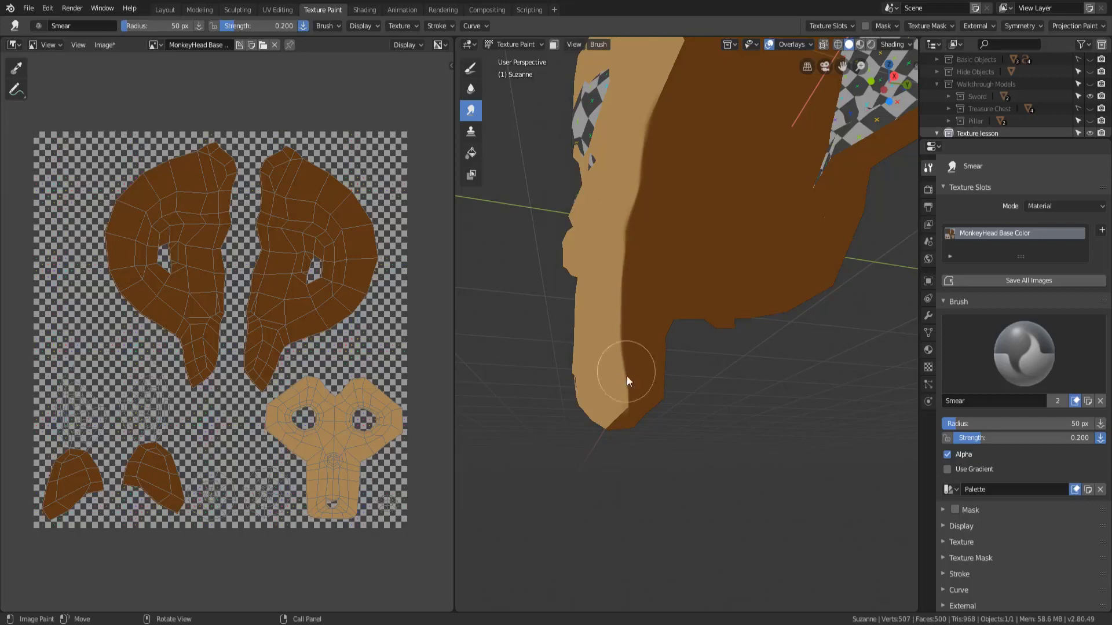
middle_drag(615, 429, 625, 318)
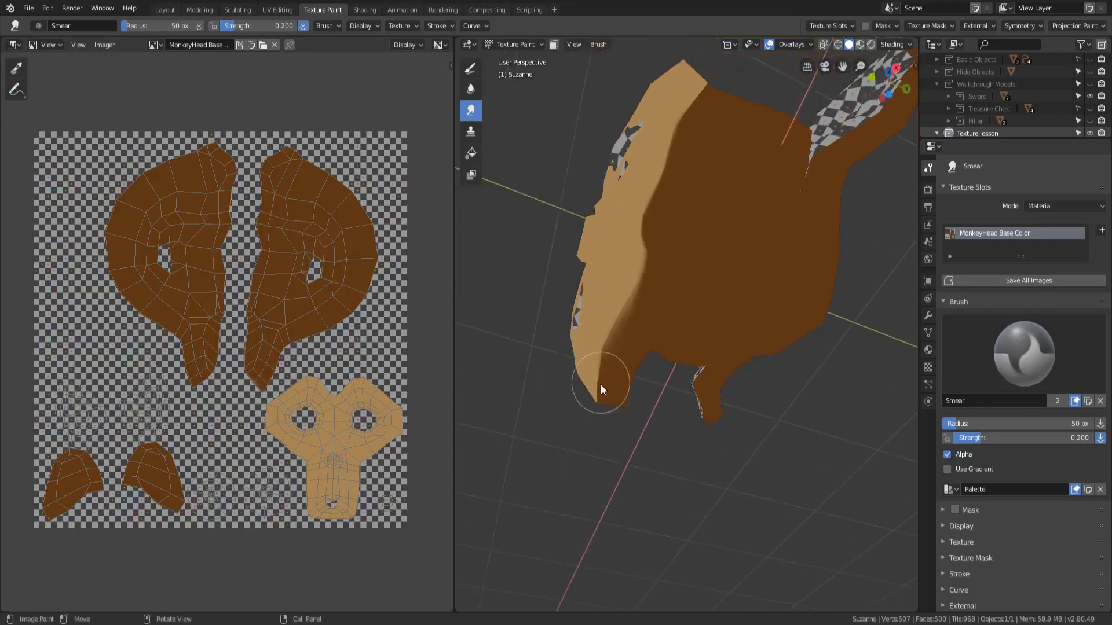
mouse_move(650, 241)
middle_down()
mouse_move(632, 302)
mouse_move(722, 315)
mouse_move(676, 326)
mouse_move(669, 271)
middle_up()
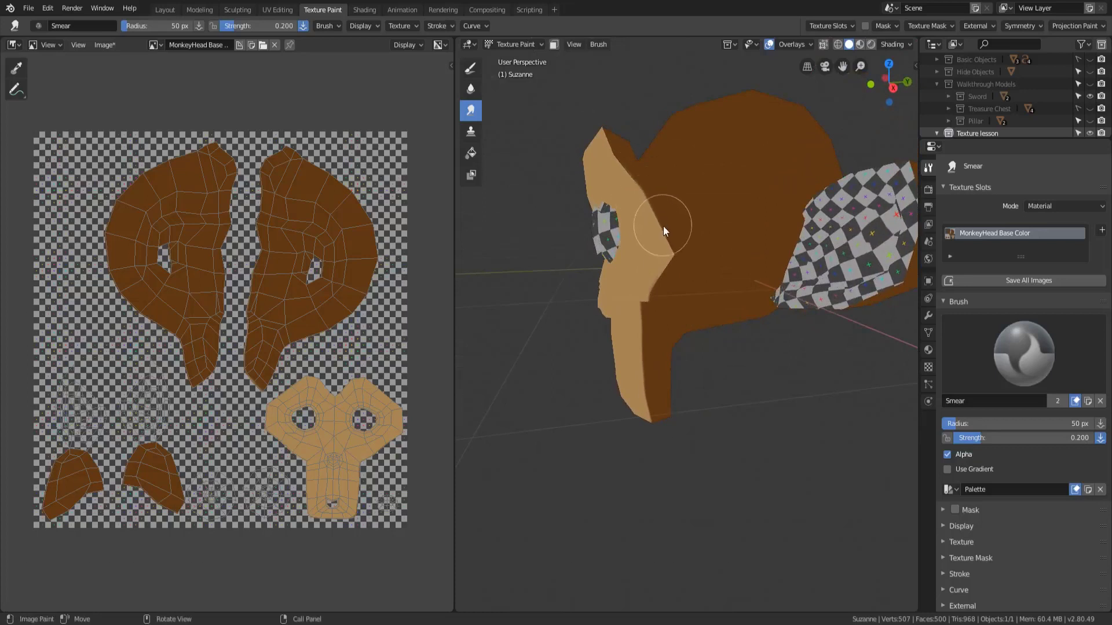
middle_drag(608, 284, 708, 307)
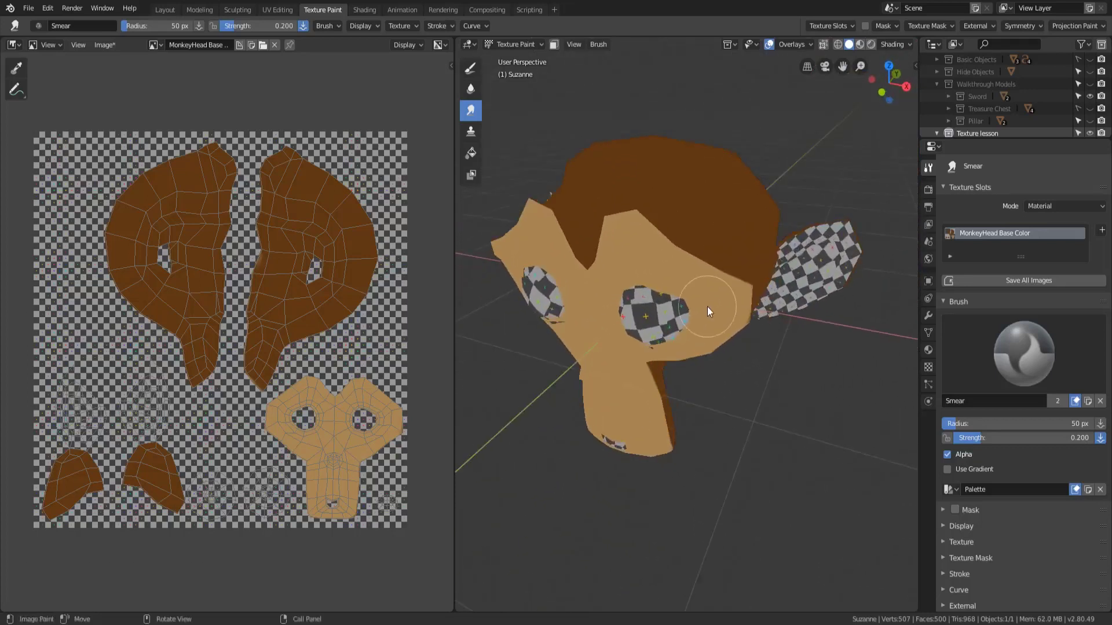